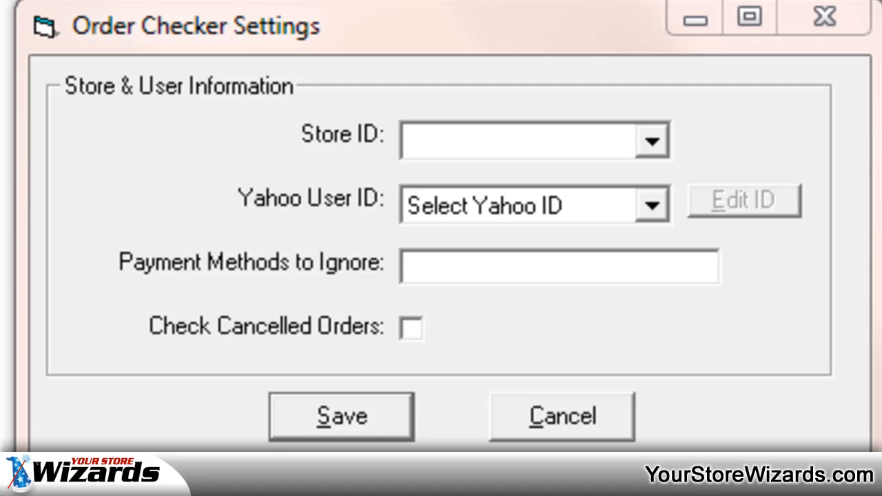
Step: Copy the Store Account Name rtmltemplates from the Yahoo Store Account Info page into the Store ID setting
click(489, 147)
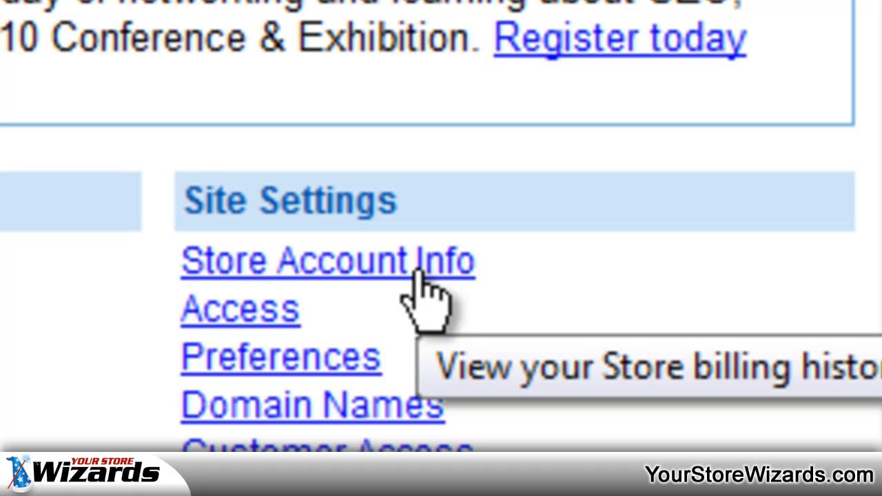
click(418, 273)
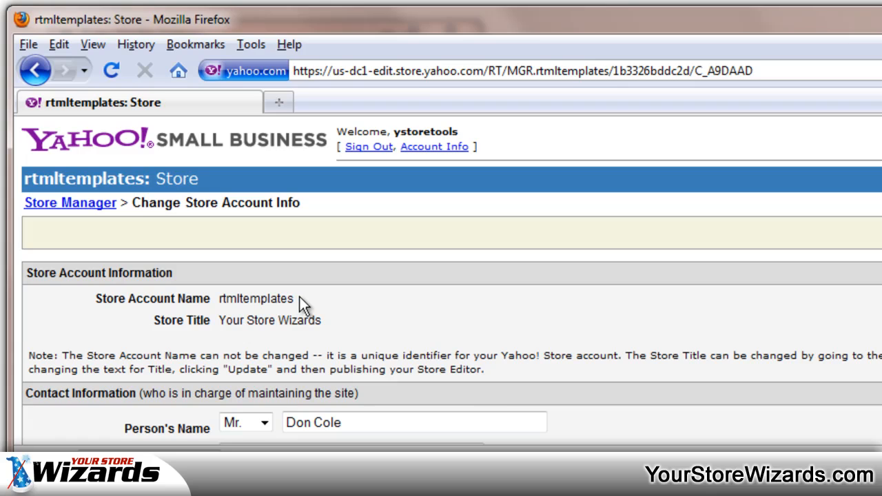
double_click(257, 298)
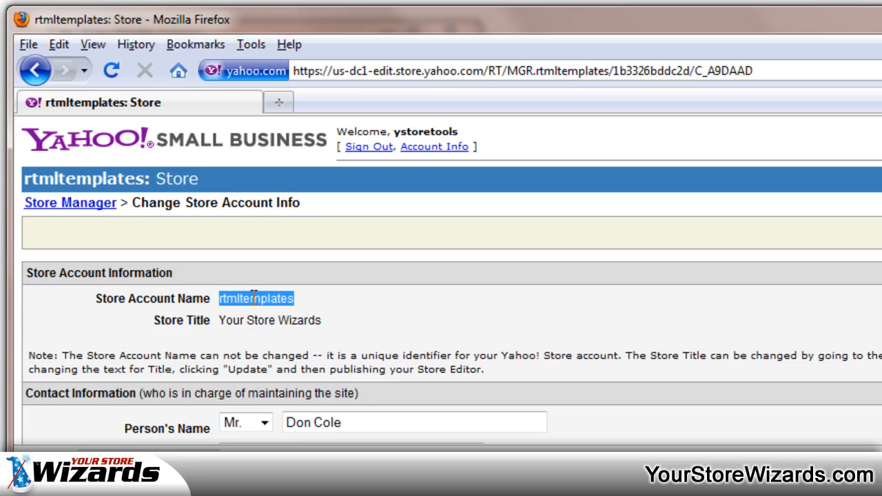
right_click(254, 298)
click(306, 310)
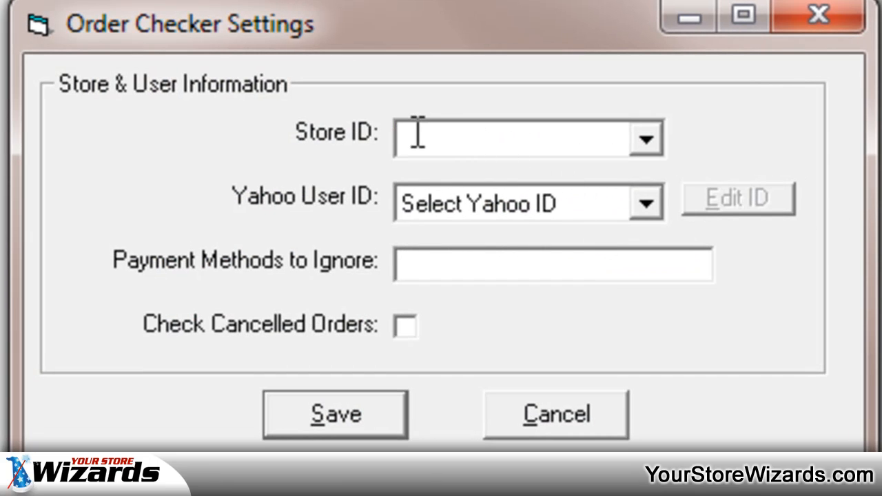
right_click(415, 133)
click(552, 307)
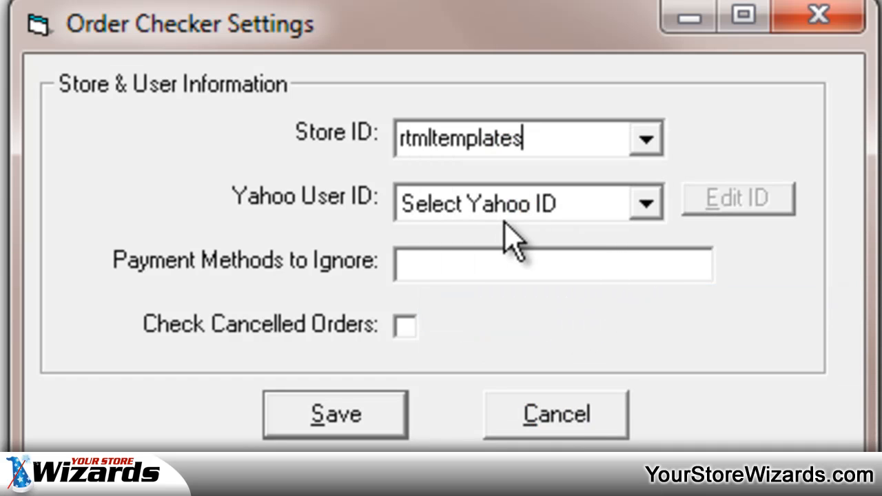
Step: Start adding a new Yahoo ID with yourstorewizards as its Yahoo User ID
click(646, 206)
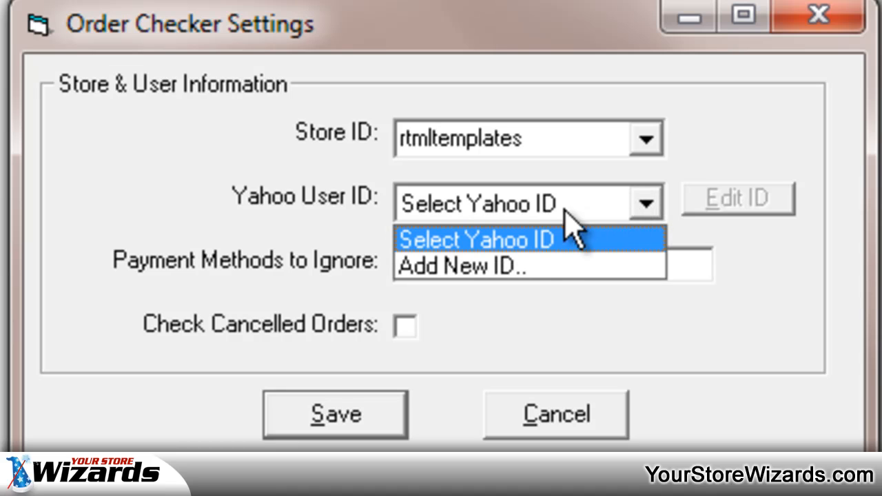
click(496, 269)
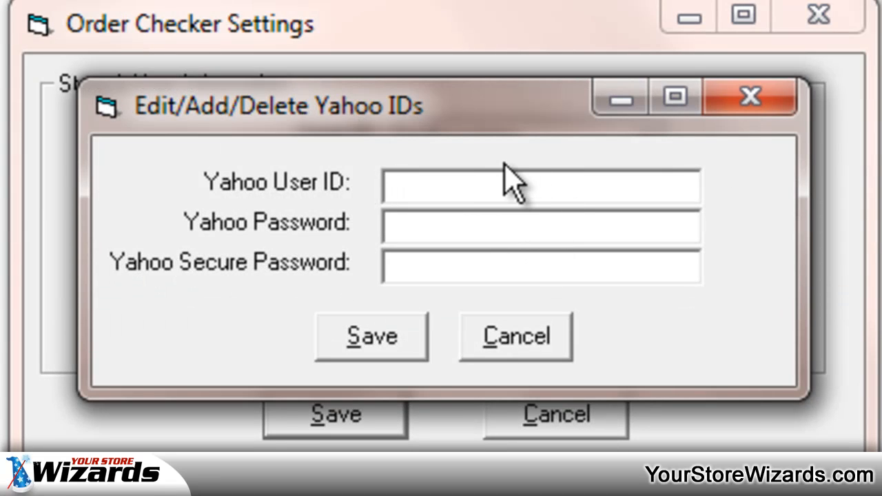
text(you)
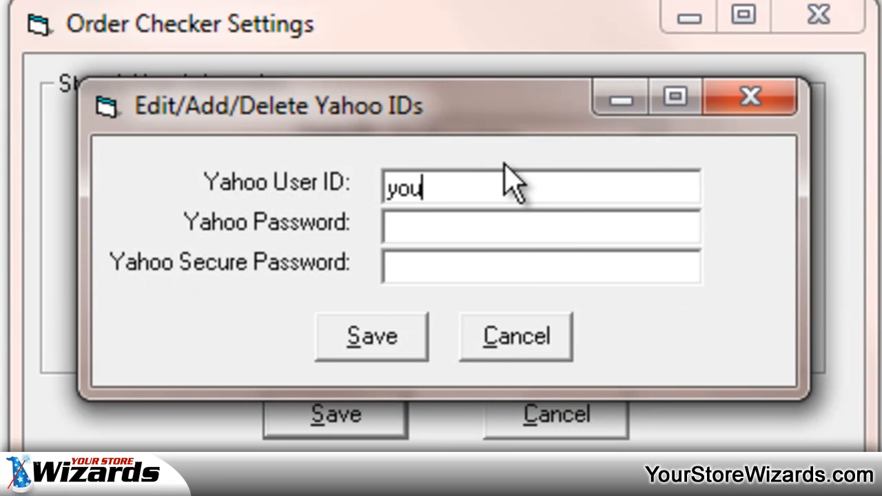
text(rstor)
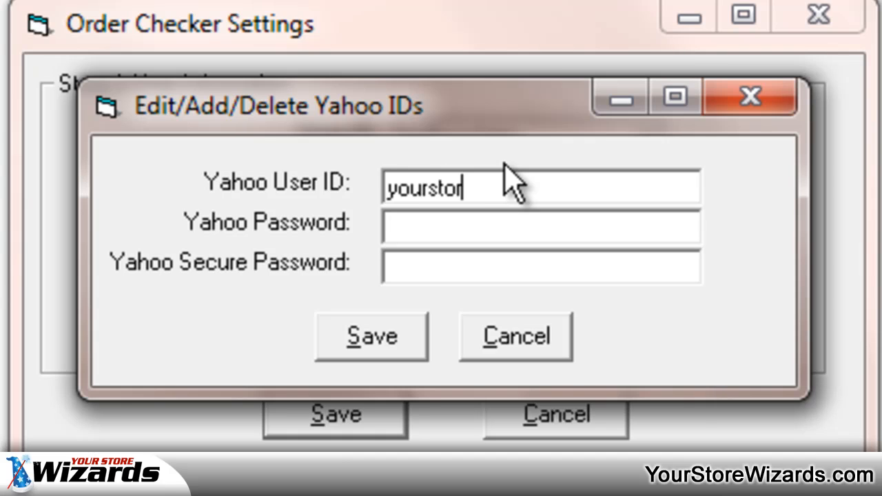
text(ewizards)
key(Tab)
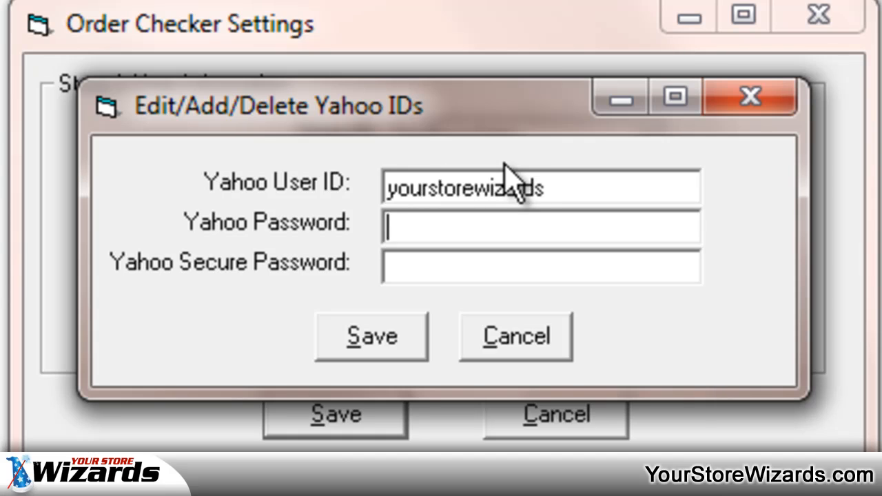
Step: Enter the Yahoo Password and Yahoo Secure Password, retype the Yahoo Password, and save the new Yahoo ID
text(********)
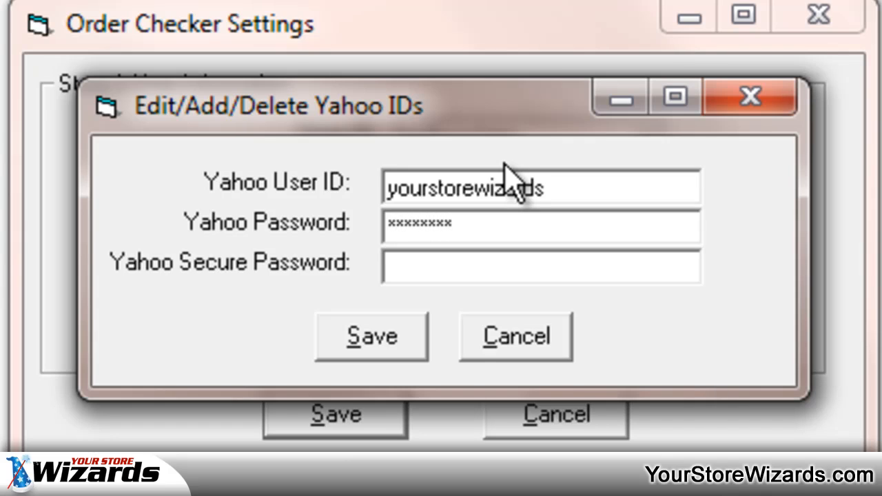
key(Tab)
text(*********)
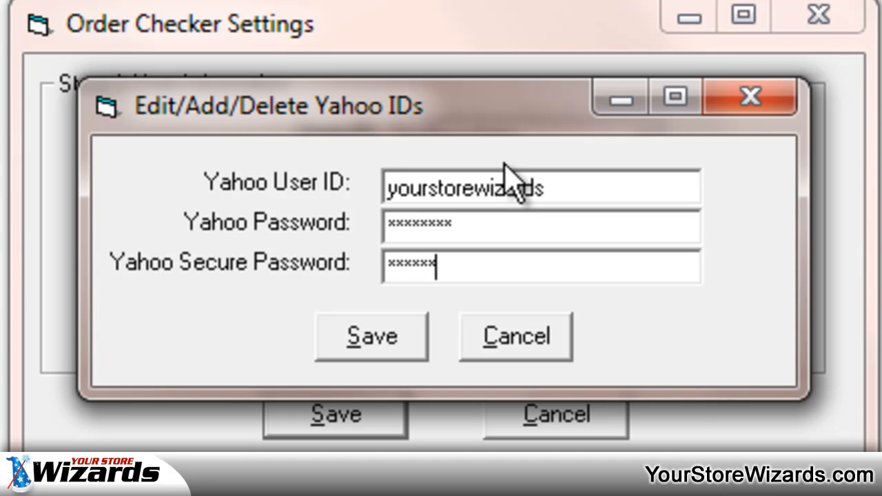
key(shift+Tab)
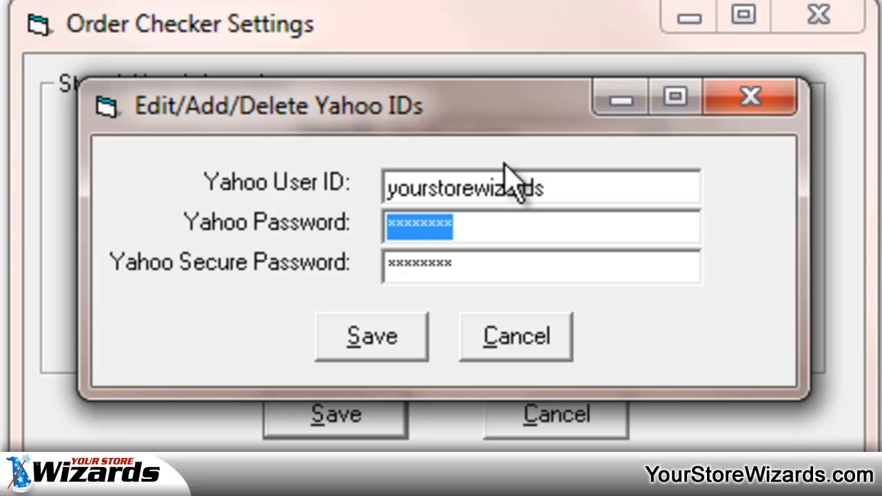
text(*******)
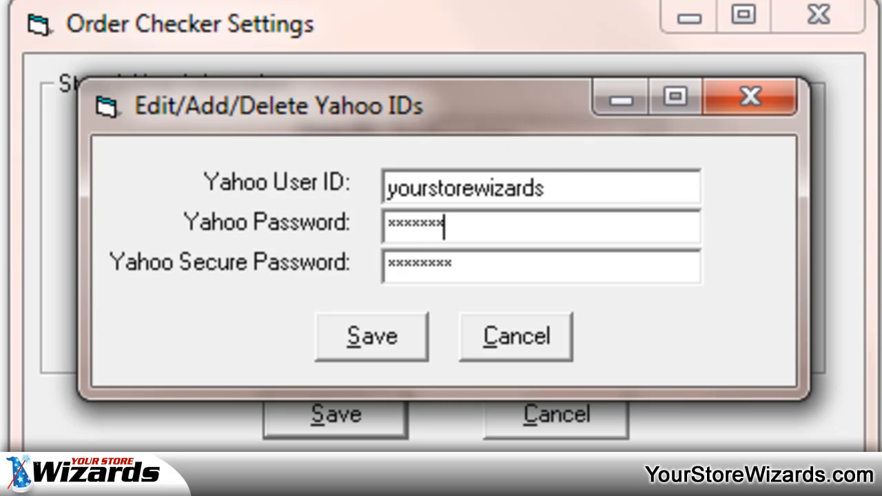
click(404, 335)
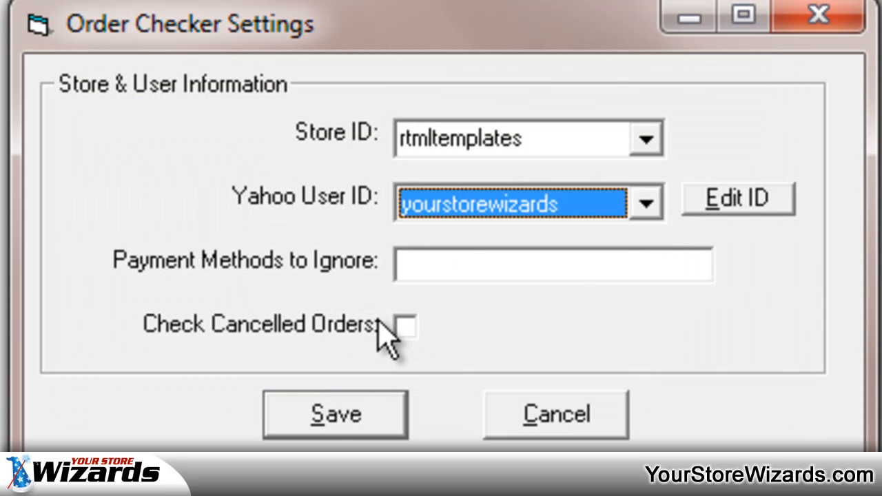
Step: Save the Order Checker settings with yourstorewizards as the Yahoo user and Payment Methods to Ignore left blank
click(569, 207)
click(570, 207)
click(522, 260)
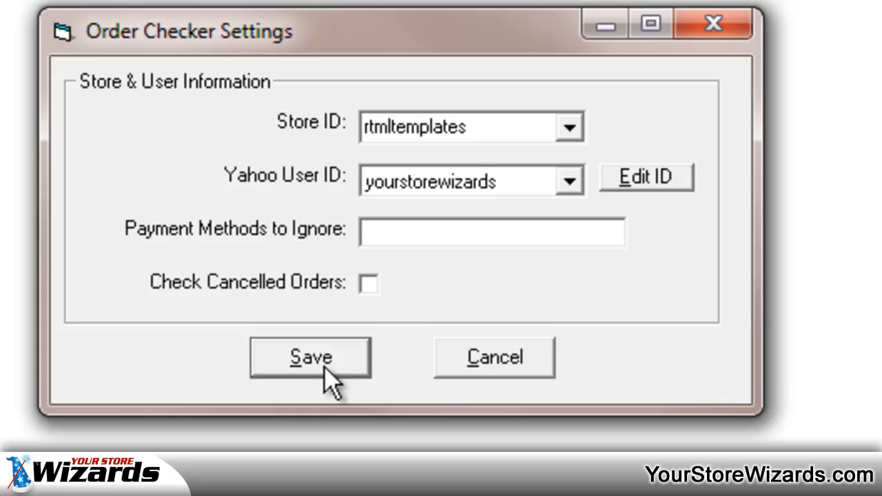
click(329, 382)
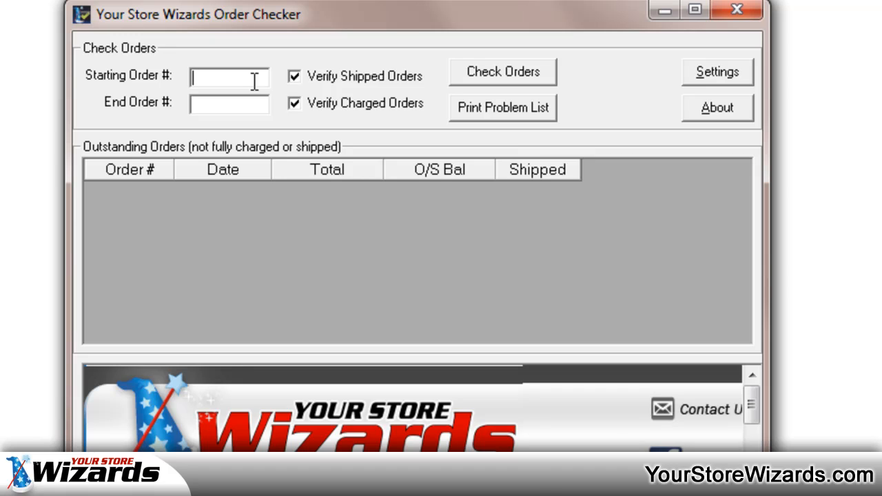
Step: Enter the starting and end order numbers and check those orders for shipped and charged status
text(8000)
key(Tab)
text(8200)
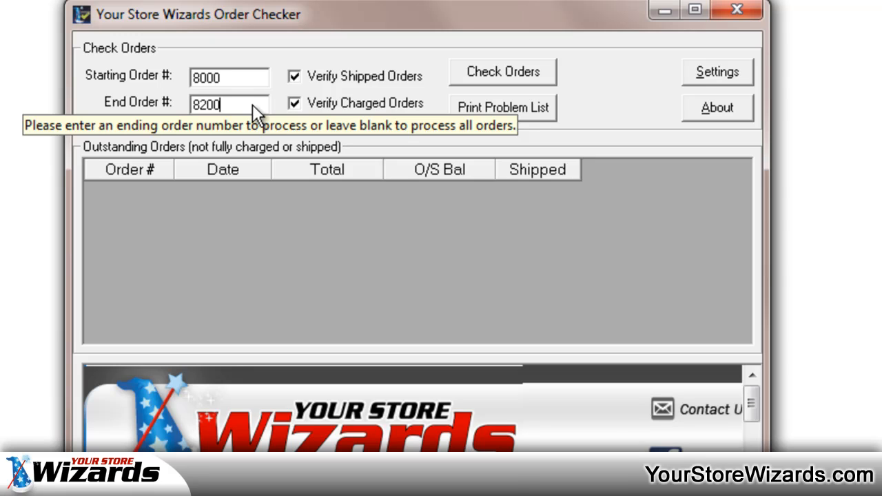
click(516, 73)
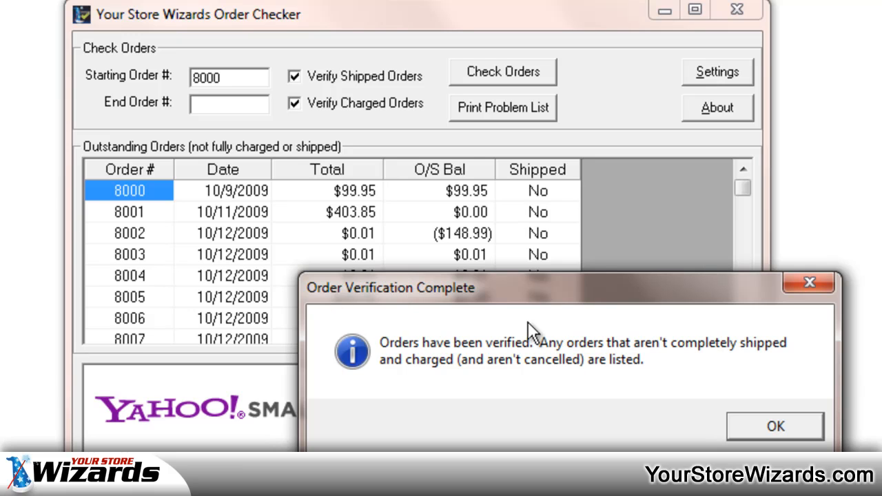
click(776, 427)
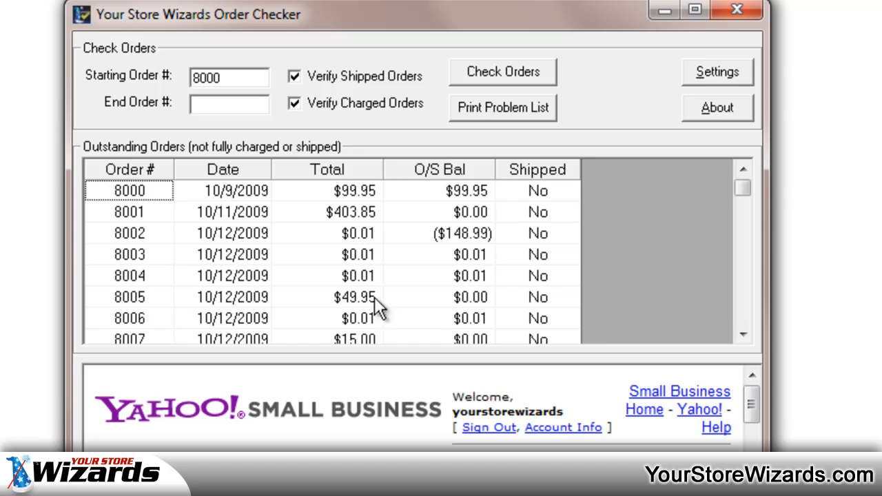
Step: Review the Outstanding Orders list for each order's total, outstanding balance and shipped status
scroll(470, 256, down, 3)
scroll(470, 256, down, 5)
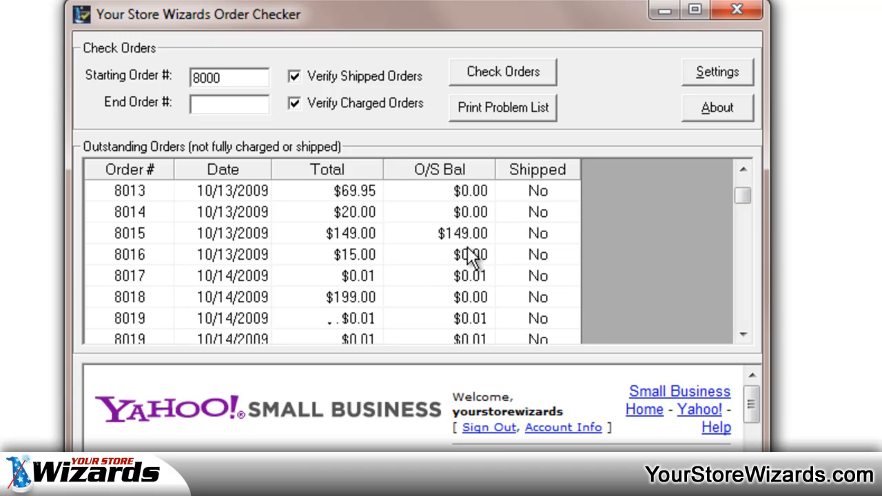
scroll(471, 256, up, 10)
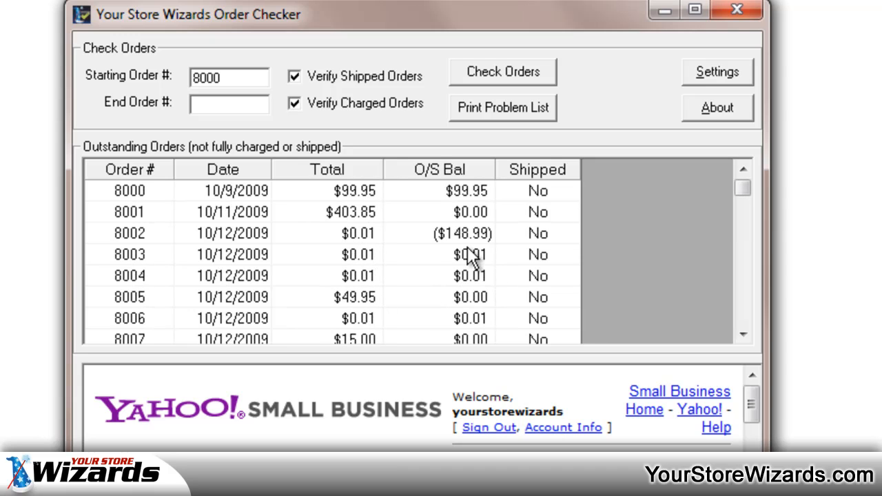
scroll(470, 256, down, 9)
scroll(470, 256, up, 9)
scroll(496, 261, down, 9)
scroll(492, 260, up, 9)
Step: Examine the stored Store ID choices in the Order Checker settings and save with rtmltemplates selected
click(717, 74)
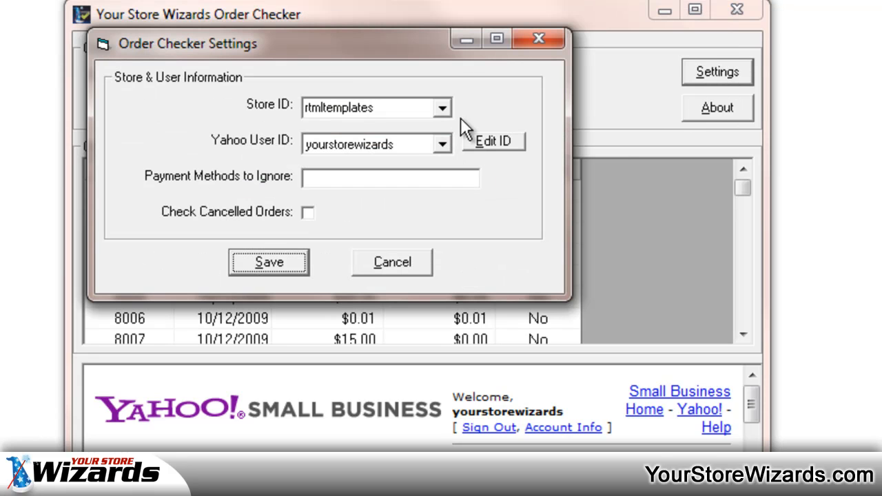
click(442, 108)
click(421, 122)
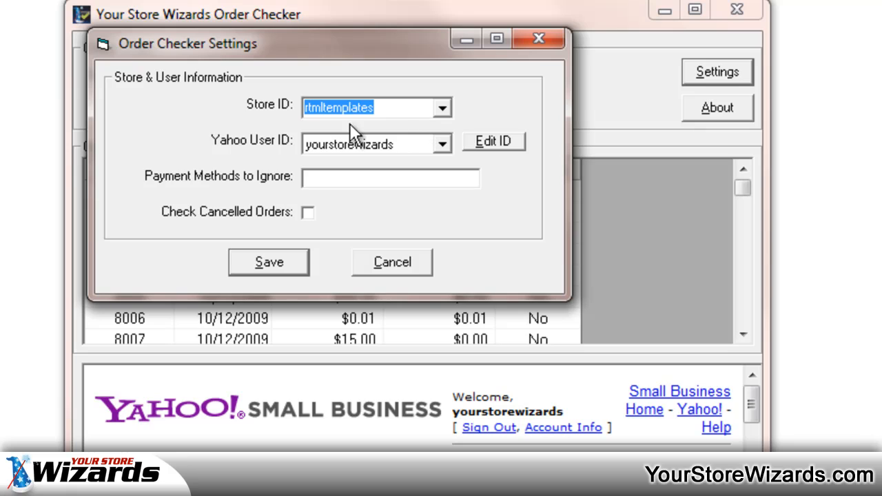
click(448, 109)
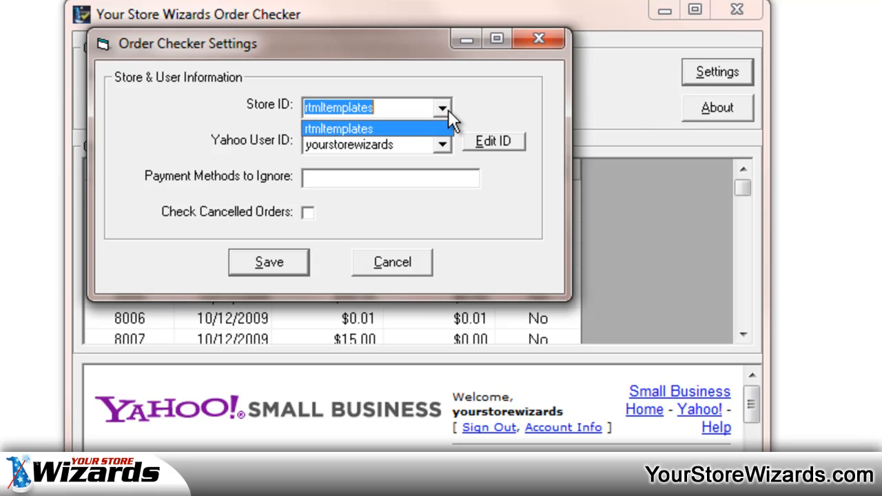
click(448, 110)
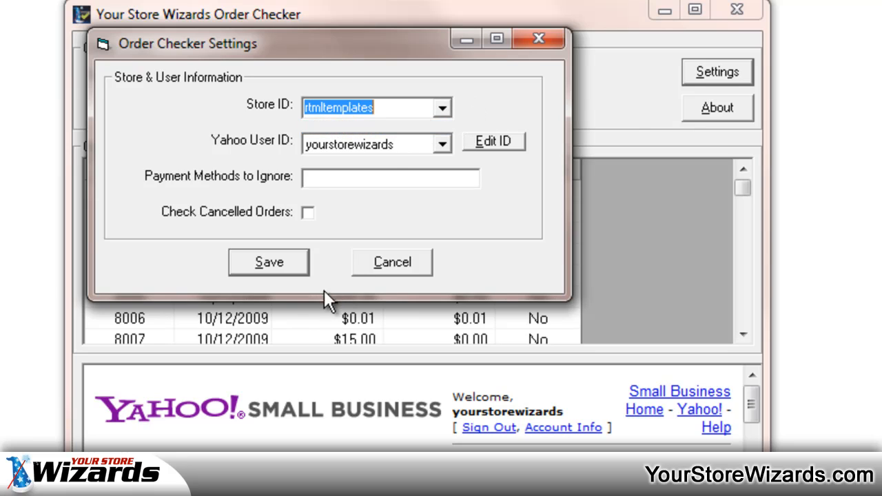
click(266, 262)
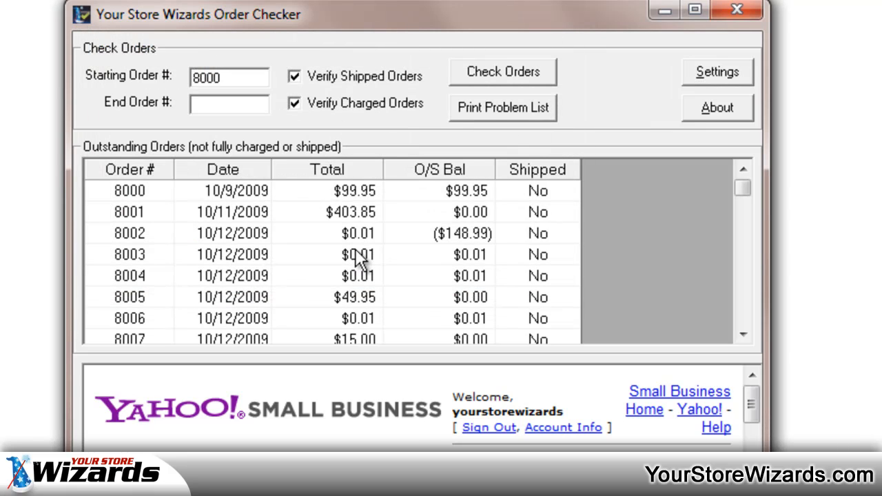